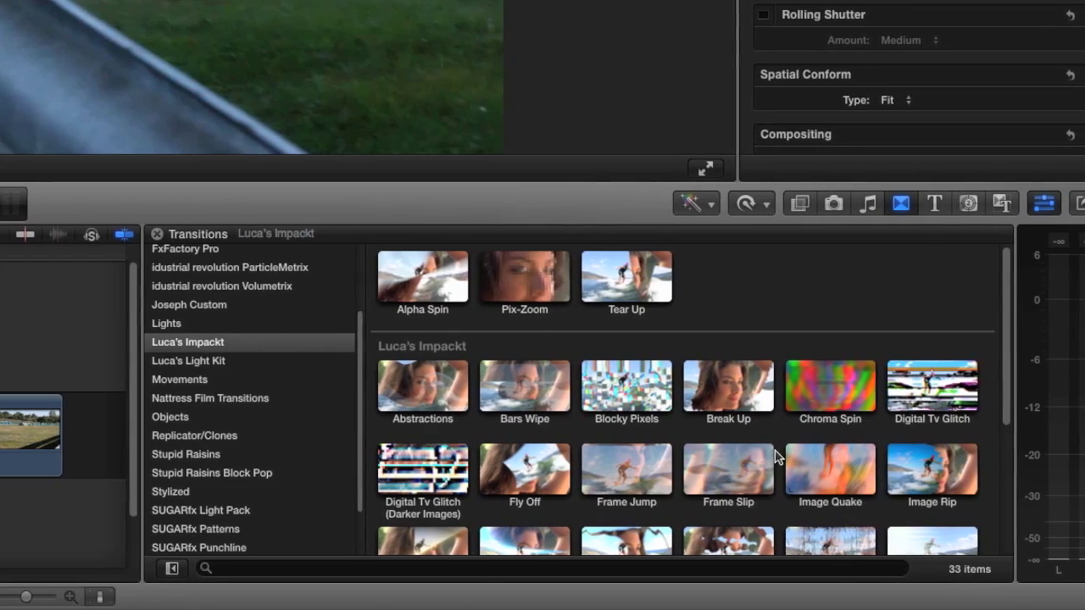
Step: Scroll the Transitions browser to reveal Stylized Analogue Glitches and Write In
scroll(774, 458, "down", 3)
scroll(771, 456, "down", 3)
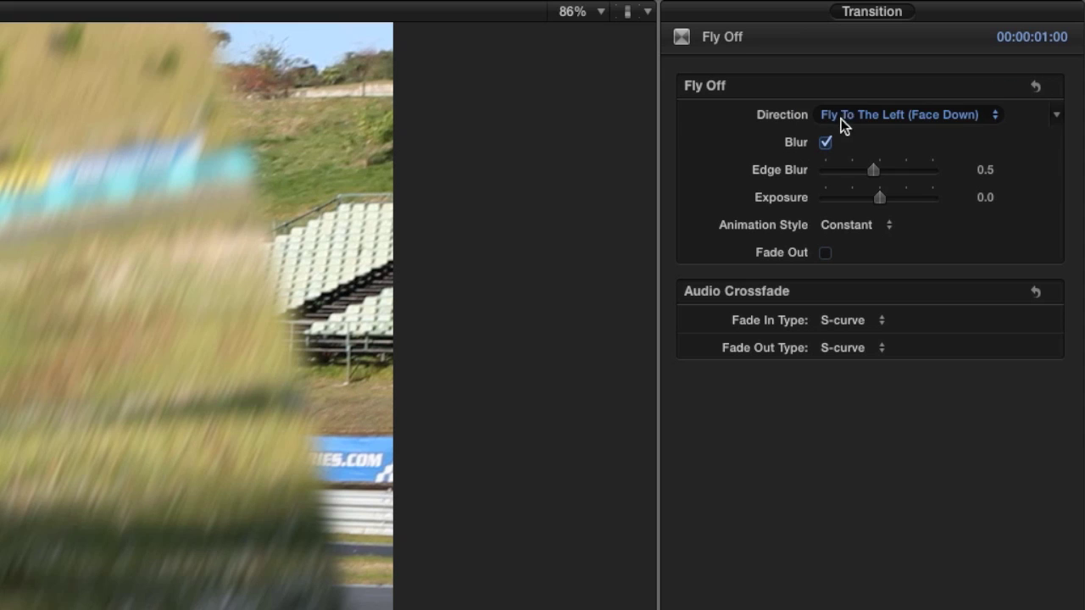
Step: Set the Fly Off direction to Fly To The Right and show the Animation Style choices
left_click(957, 115)
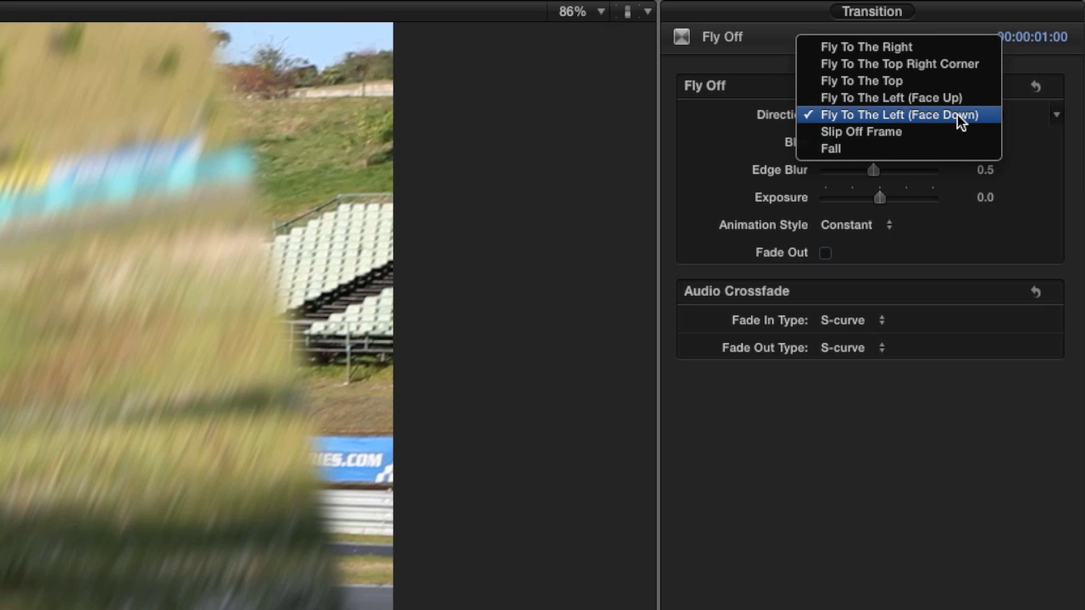
left_click(949, 51)
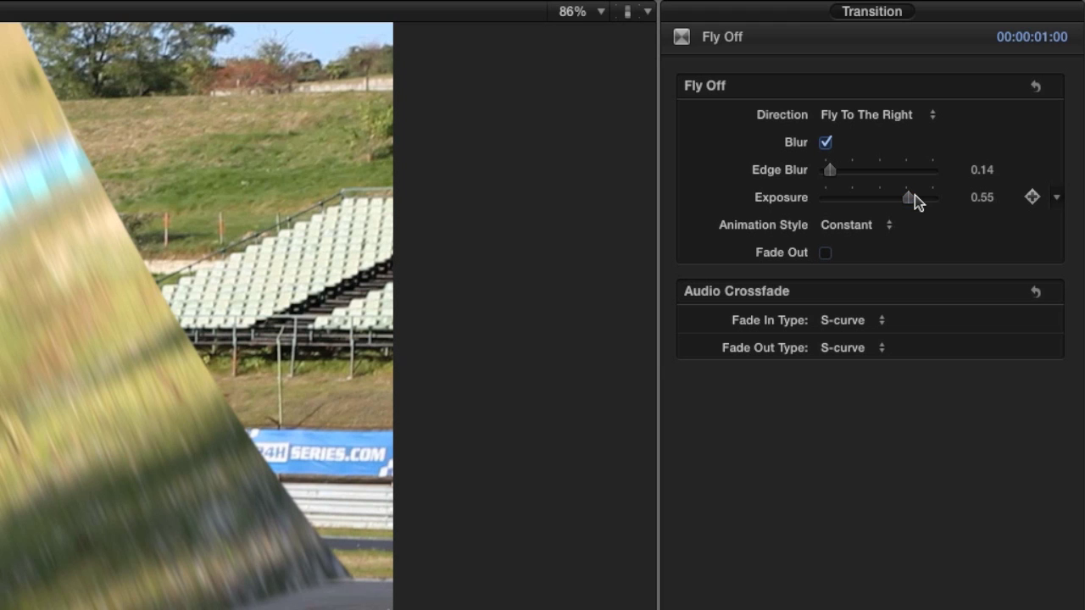
left_click(876, 224)
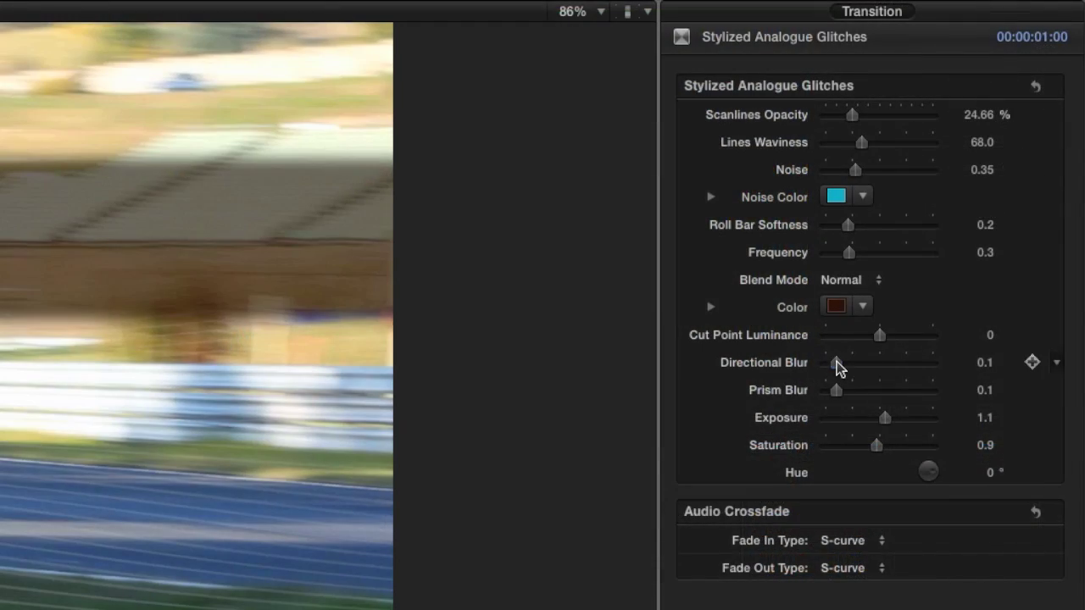
Step: Raise the glitch transition's Directional Blur slightly, to 0.12
left_click_drag(836, 362, 845, 366)
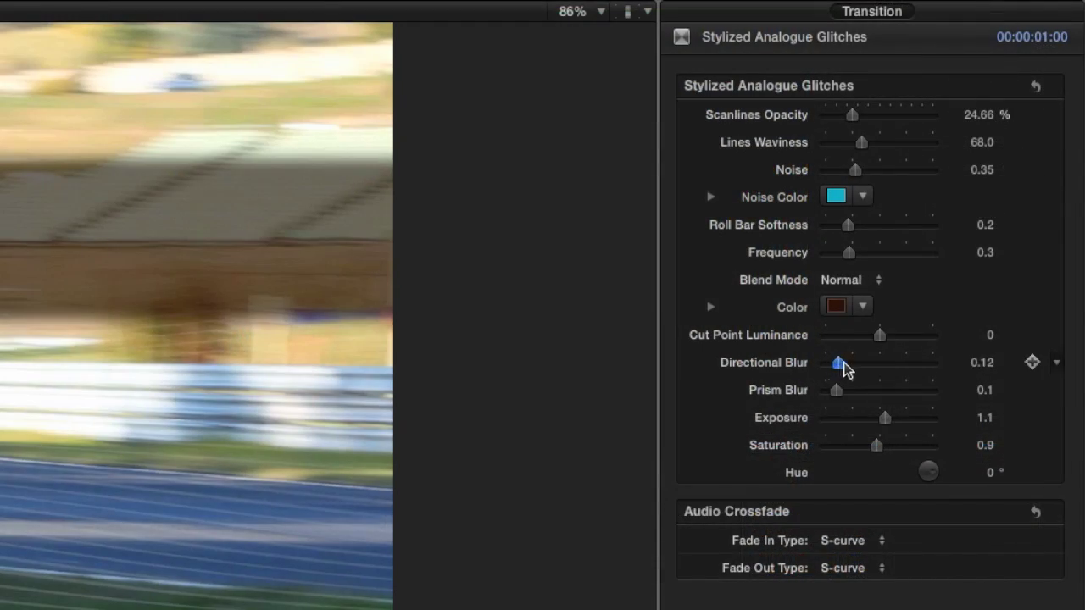